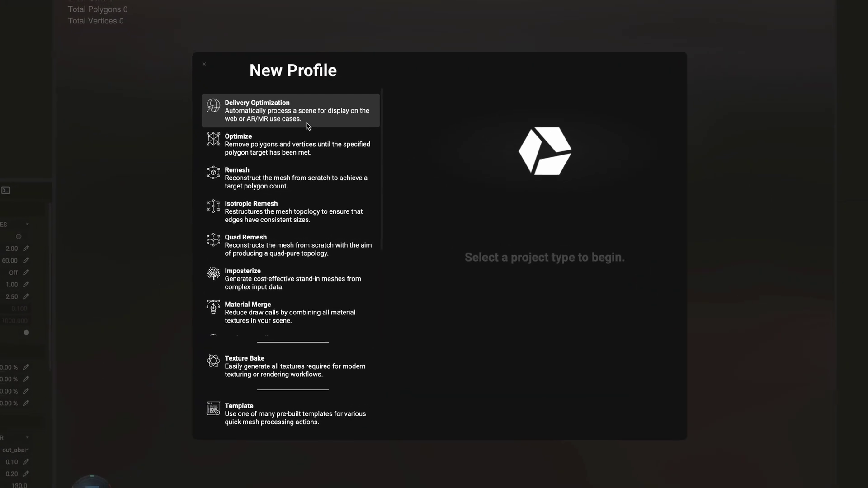
Create a new profile and switch its mesh operation from Optimize to Delivery Optimization
left_click(306, 124)
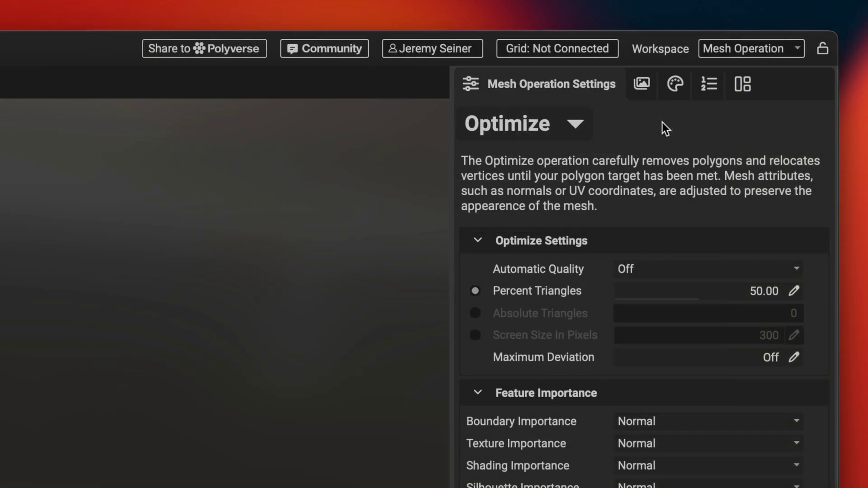
left_click(576, 125)
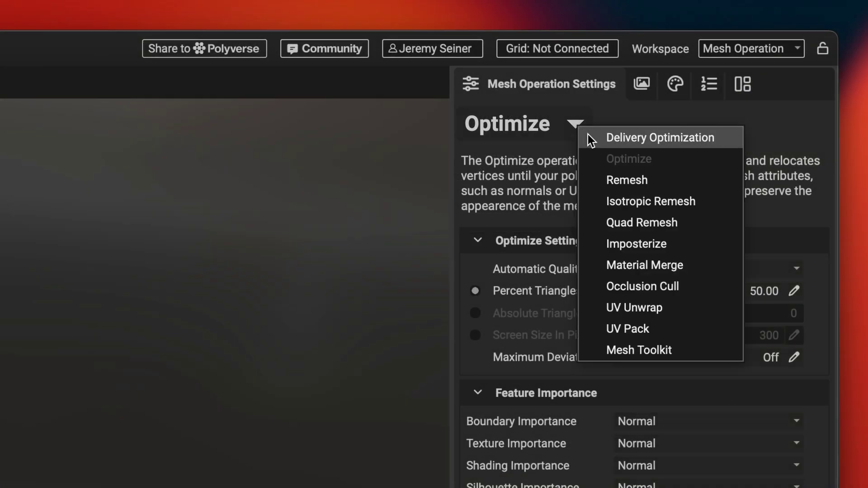
left_click(587, 137)
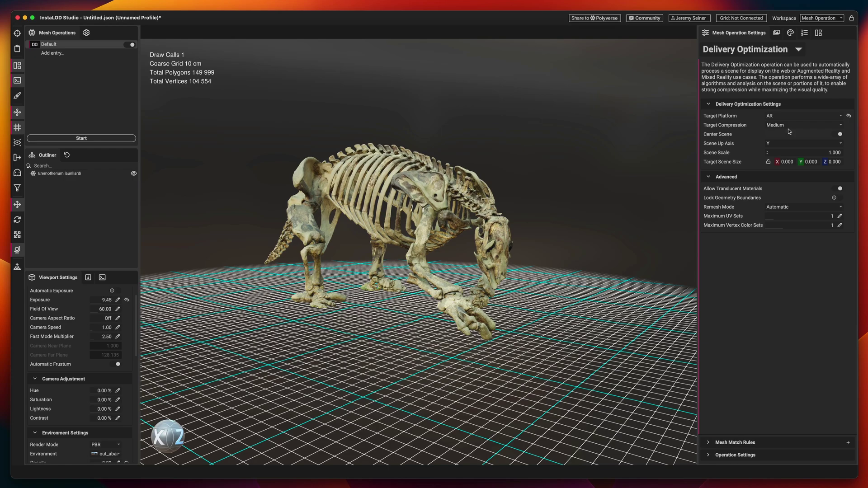
Run Delivery Optimization on the skeleton scene for the AR platform with Medium compression
left_click(116, 139)
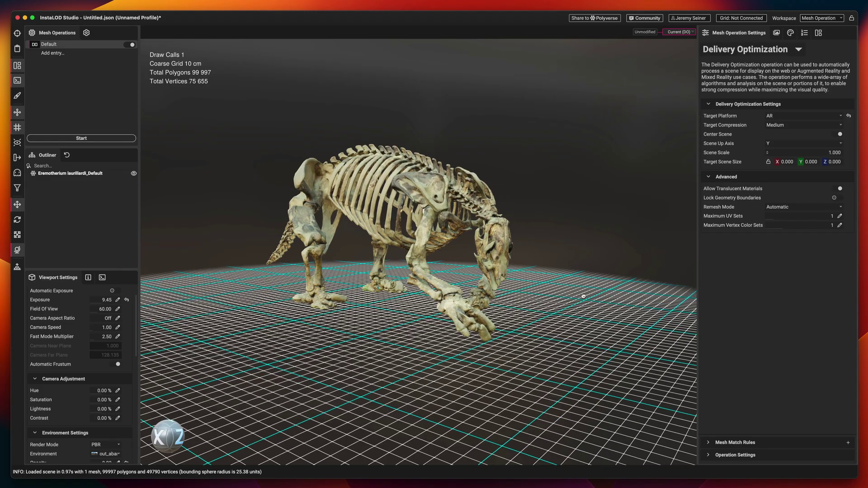
mouse_move(583, 299)
left_mouse_down()
mouse_move(515, 295)
mouse_move(574, 311)
mouse_move(577, 292)
left_mouse_up()
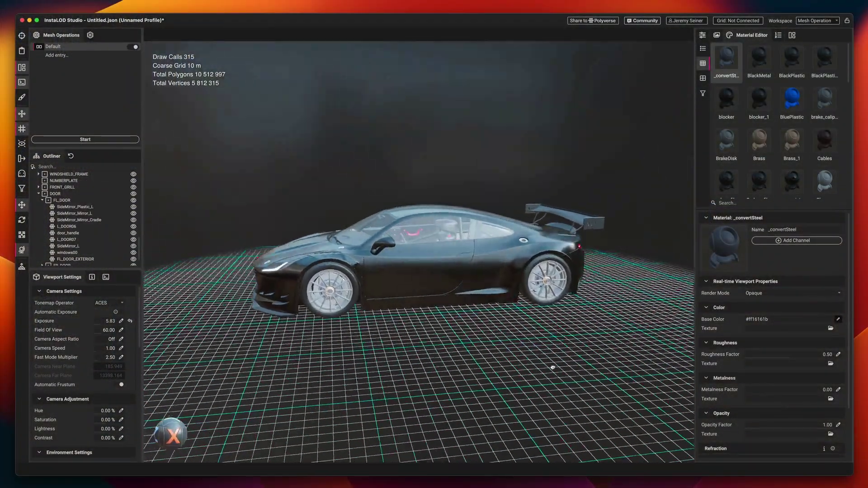
Examine the sports car model up close, selecting its body, window and wheel meshes, and clear the selection
mouse_move(553, 368)
left_mouse_down()
mouse_move(642, 367)
mouse_move(568, 369)
left_mouse_up()
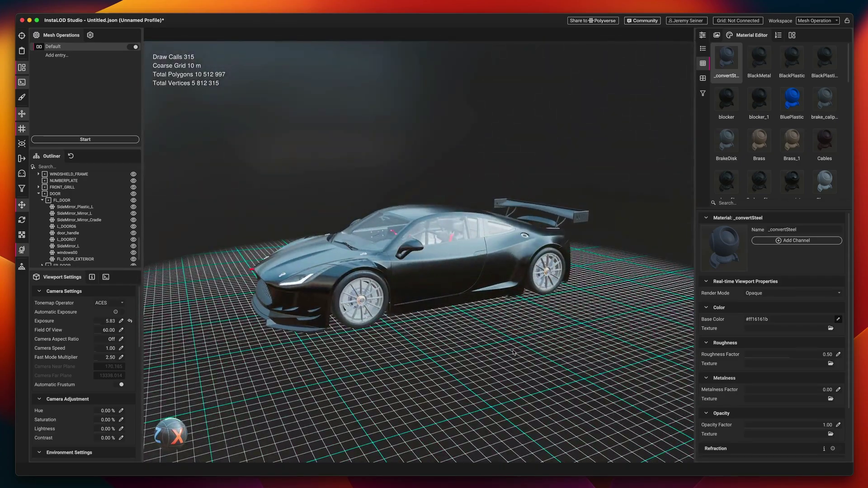
scroll(463, 284, "up", 5)
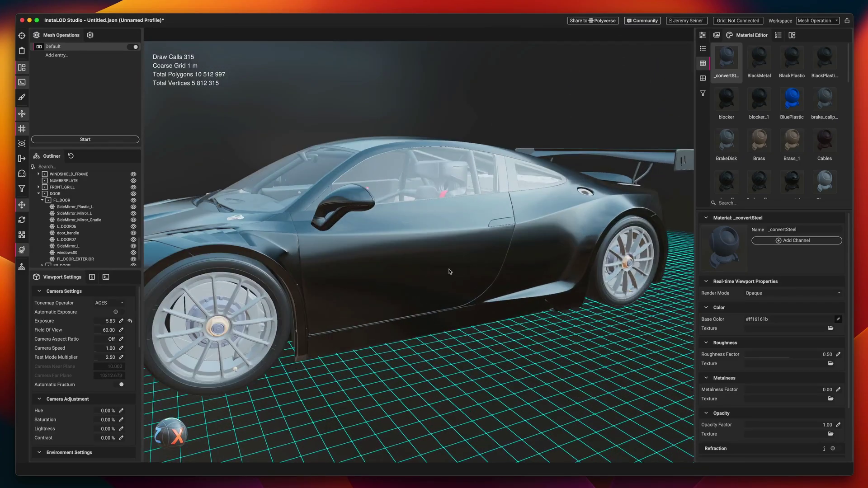
left_click(257, 231)
left_click(269, 192)
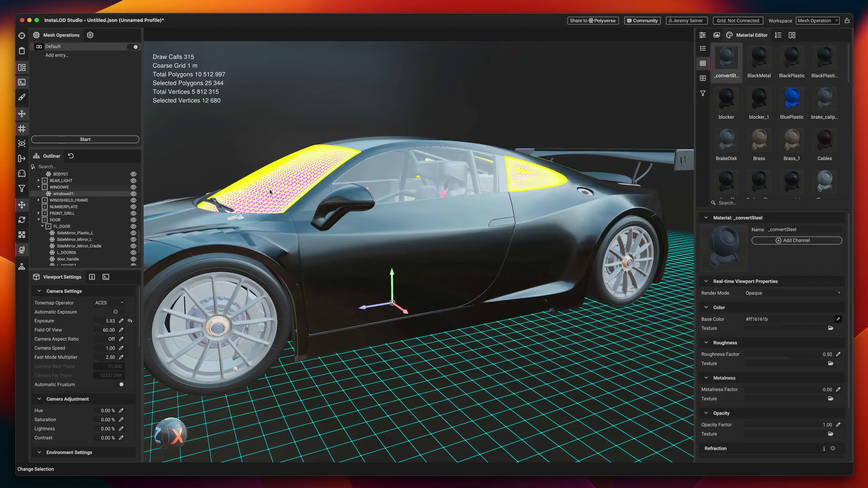
left_click(228, 265)
left_click(431, 384)
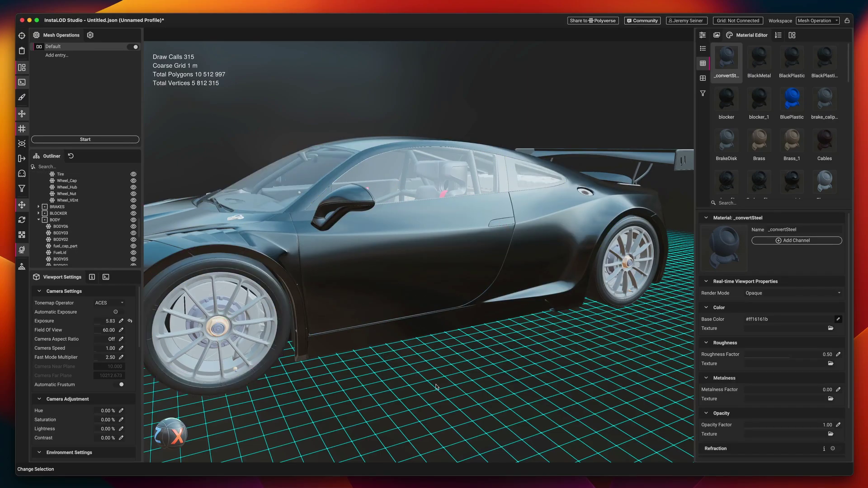
scroll(380, 260, "down", 5)
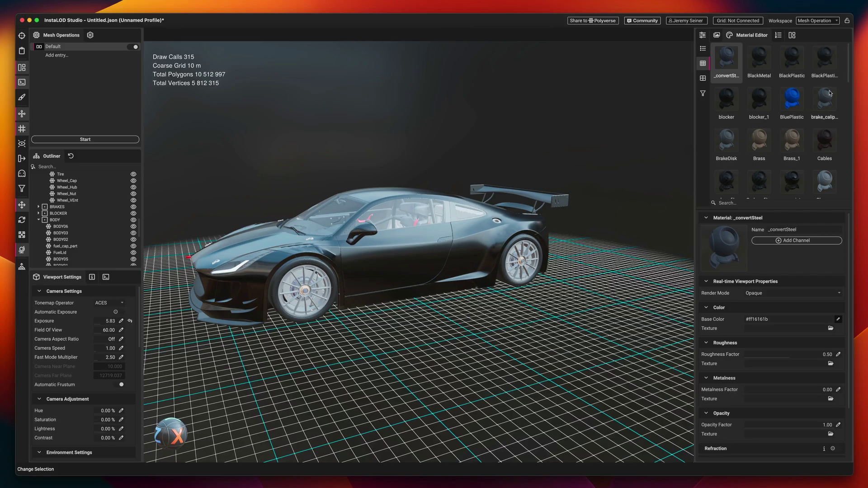
Show the mesh operation settings and choose Medium as the target compression for Delivery Optimization
mouse_move(848, 72)
left_mouse_down()
mouse_move(843, 149)
mouse_move(843, 65)
left_mouse_up()
left_click(702, 35)
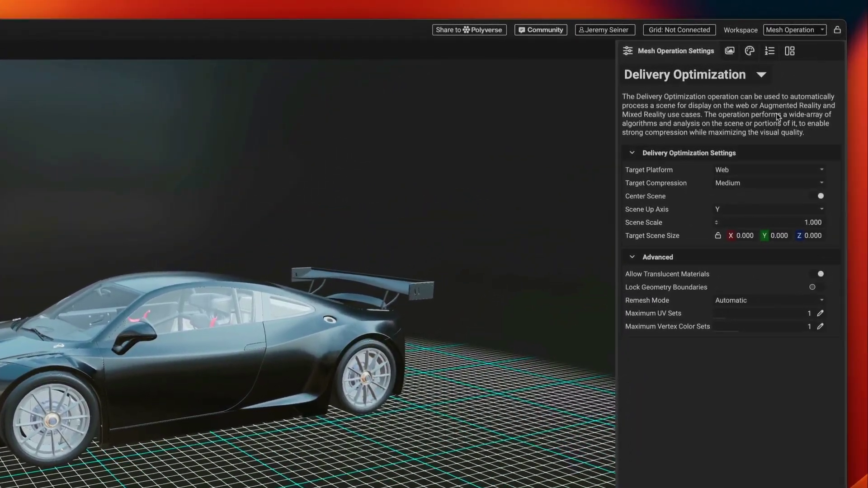
left_click(825, 184)
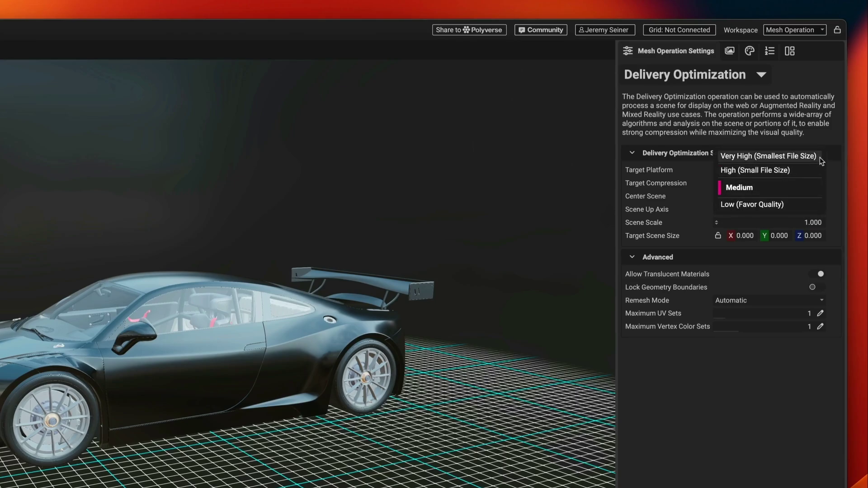
left_click(810, 191)
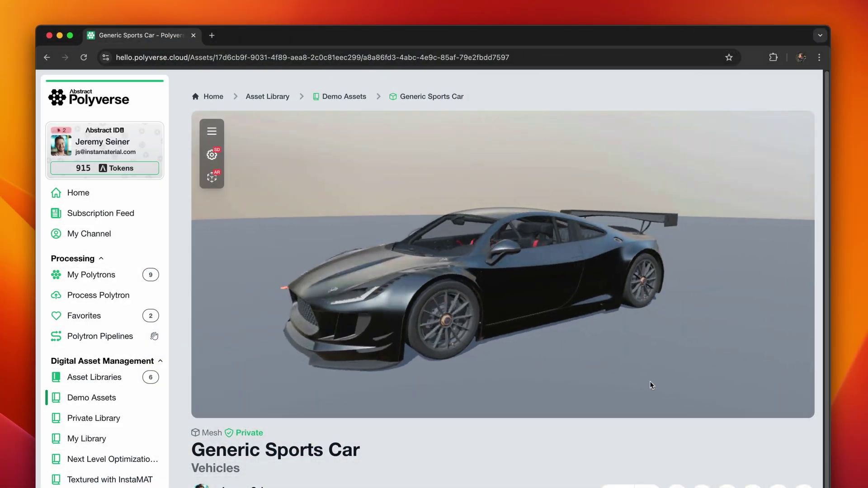
Inspect the Generic Sports Car asset in the Polyverse web viewer from several angles and distances
left_click_drag(686, 382, 502, 361)
scroll(485, 248, "up", 5)
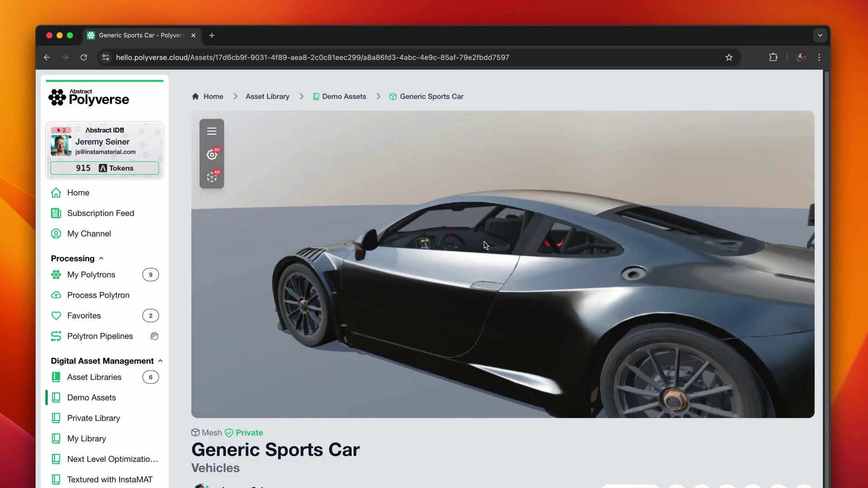
left_click_drag(485, 248, 438, 304)
scroll(437, 303, "down", 5)
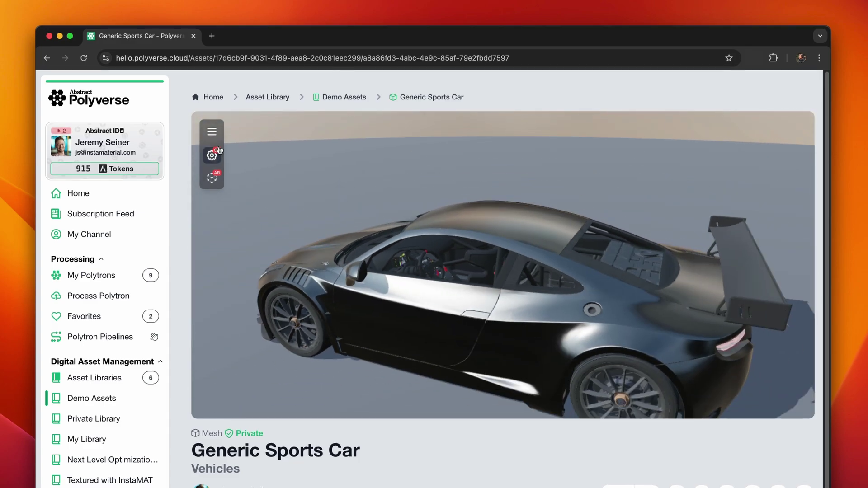
Display the Generic Sports Car as a wireframe and examine its mesh from the front side
left_click(212, 132)
left_click(310, 227)
left_click(308, 271)
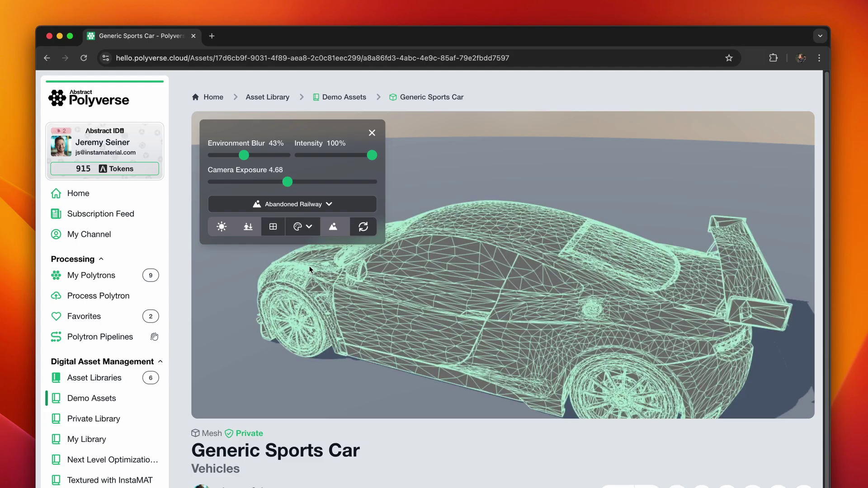
left_click(370, 134)
left_click_drag(326, 283, 365, 281)
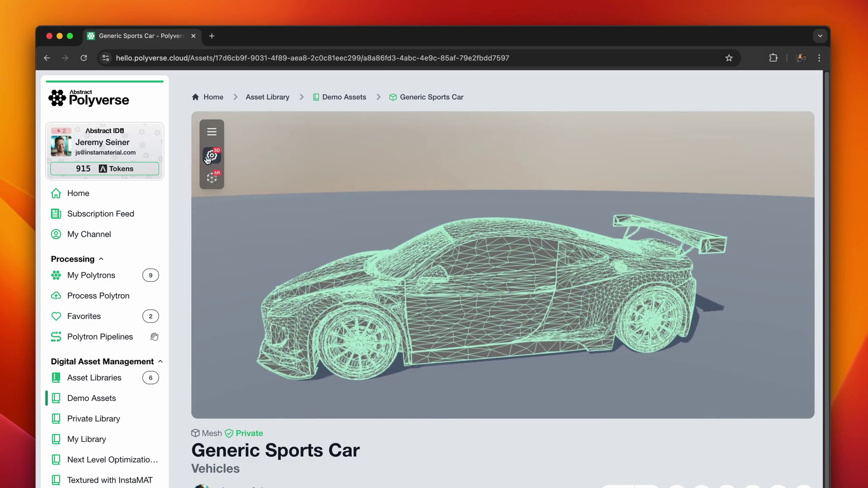
Return the Generic Sports Car to fully shaded display and view it from another angle
left_click(212, 131)
left_click(302, 226)
left_click(296, 250)
left_click(372, 133)
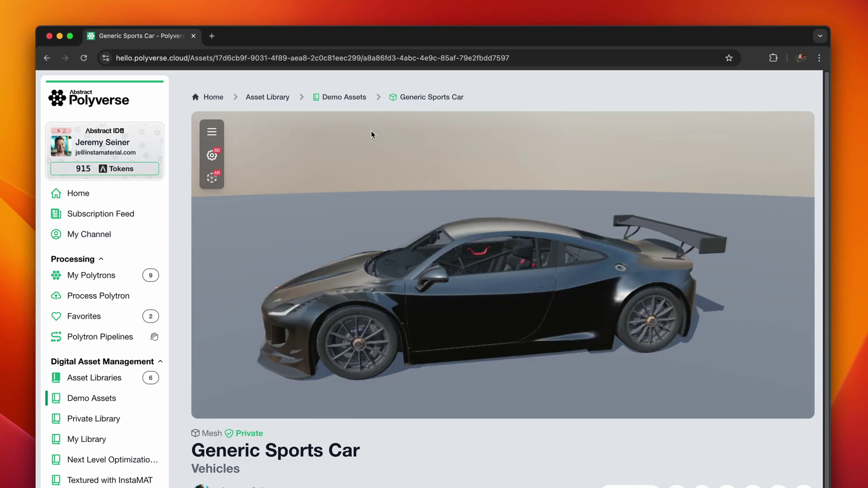
left_click_drag(449, 350, 484, 337)
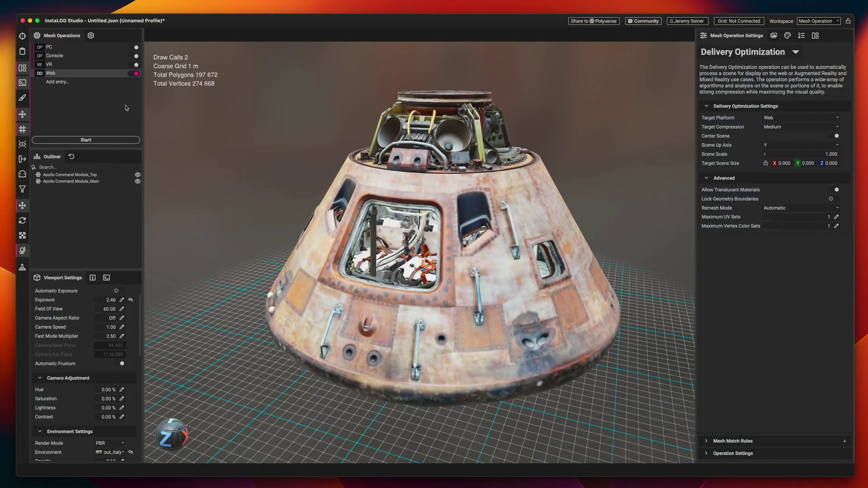
Add an AR entry to the Apollo Command Module's mesh operations and set its operation to Delivery Optimization
key("Return")
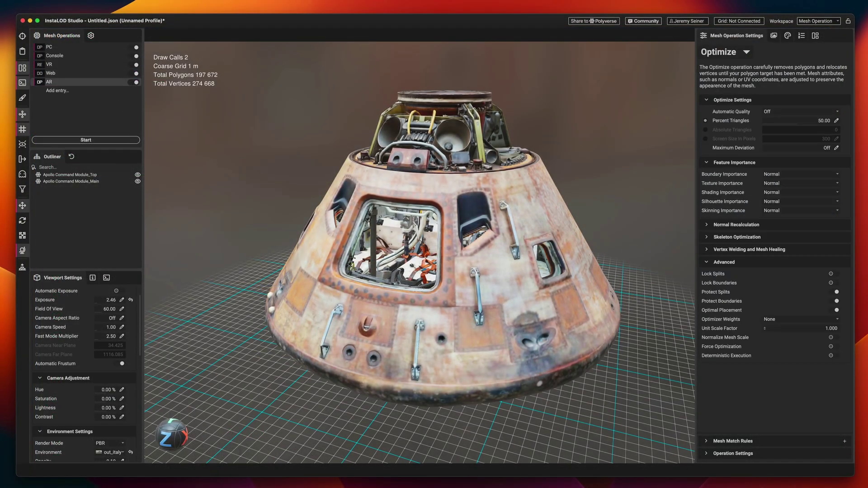
left_click(711, 54)
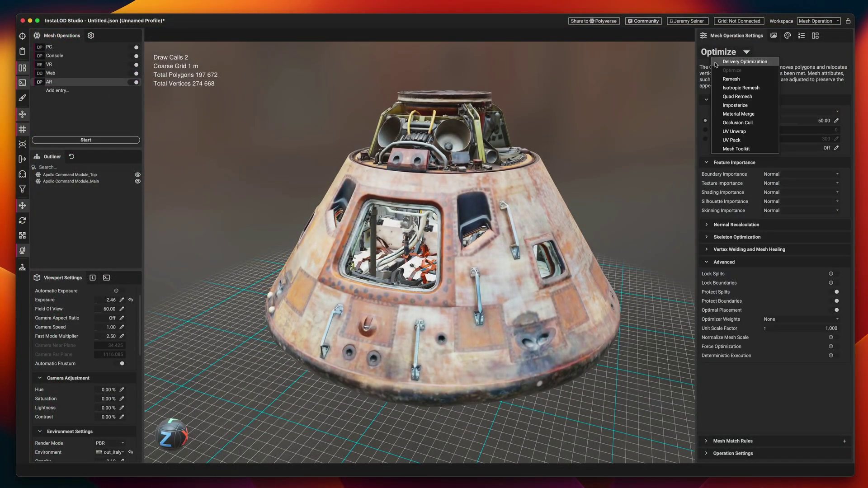
left_click(741, 61)
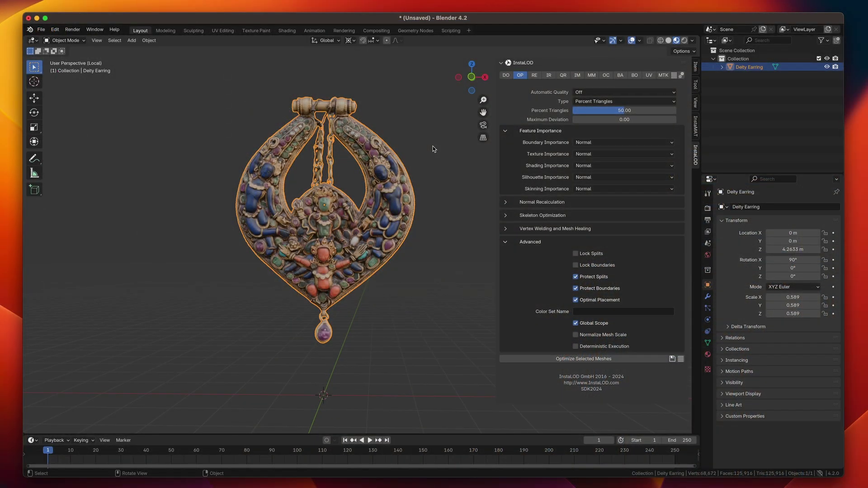
In Blender, delivery-optimize the selected Deity Earring mesh with AR as the target platform
left_click(506, 75)
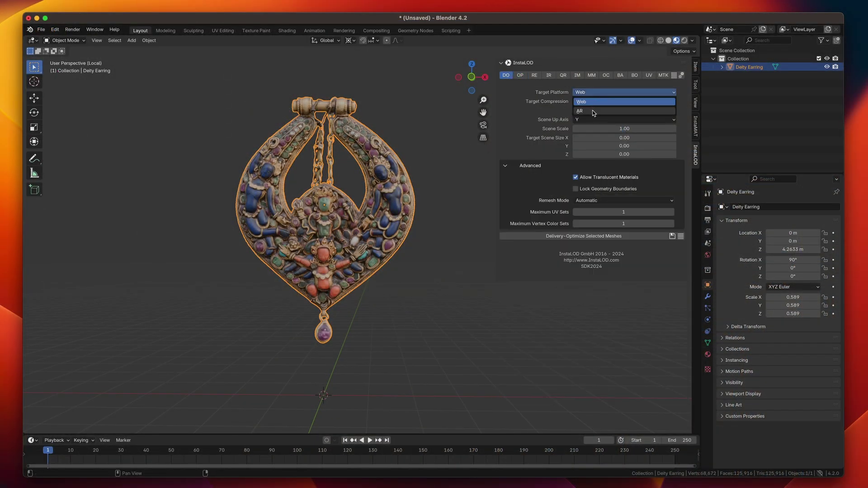
left_click(610, 237)
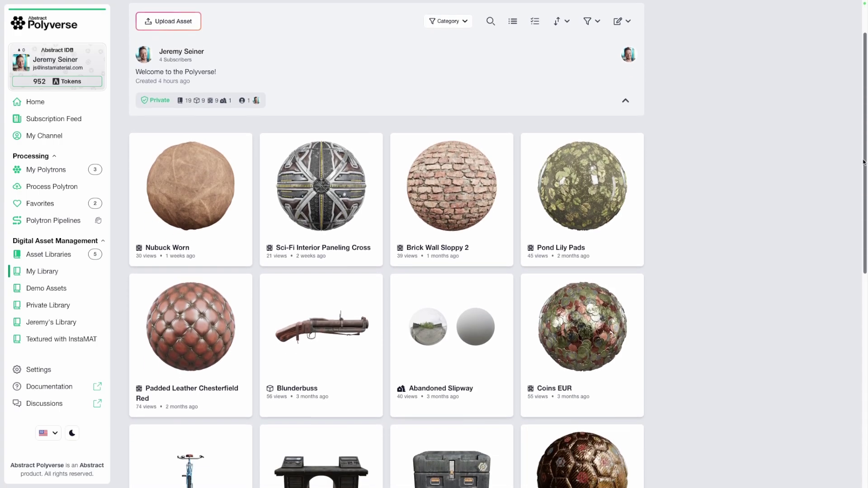
Find the Guitar asset in Polyverse's My Library and post the comment "I think this looks great!" on it
scroll(847, 223, "down", 7)
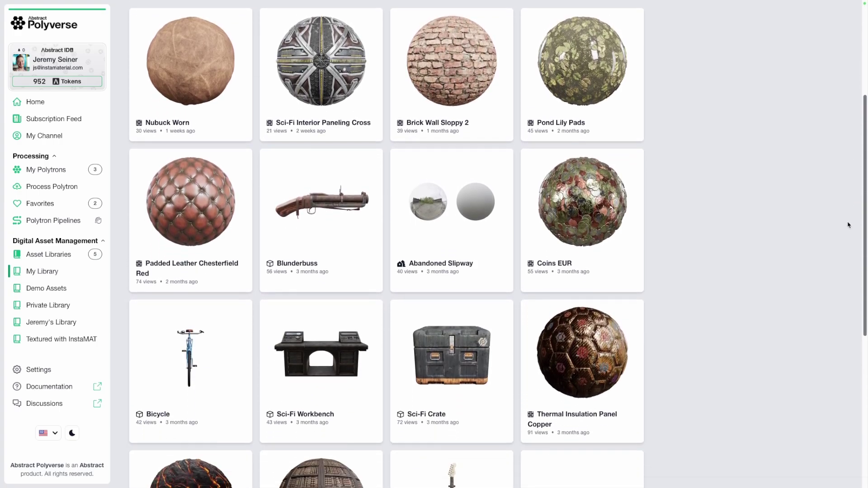
scroll(829, 316, "up", 2)
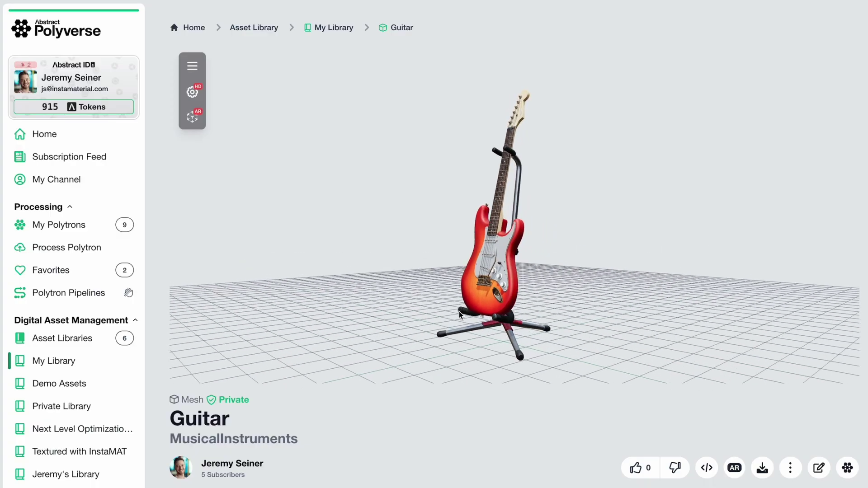
scroll(541, 430, "down", 5)
scroll(541, 430, "down", 3)
left_click(541, 352)
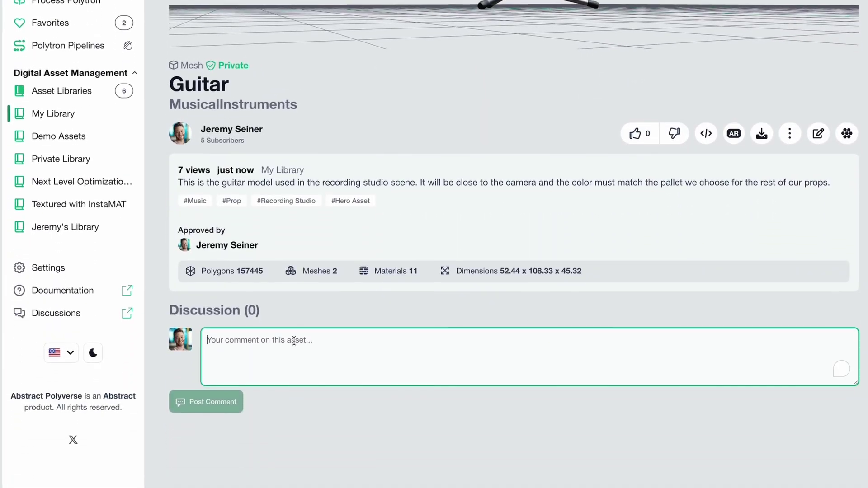
type("I think this looks great!")
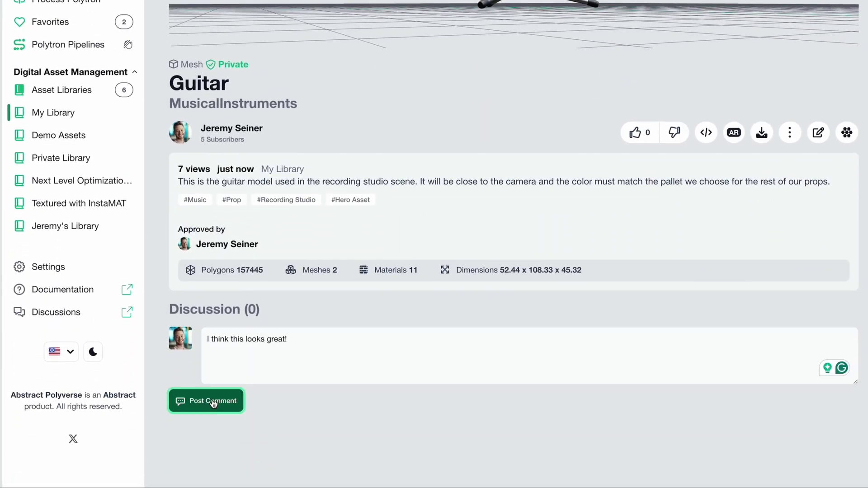
left_click(207, 401)
Open the embed code option of the Guitar asset
scroll(559, 371, "up", 2)
scroll(559, 372, "up", 1)
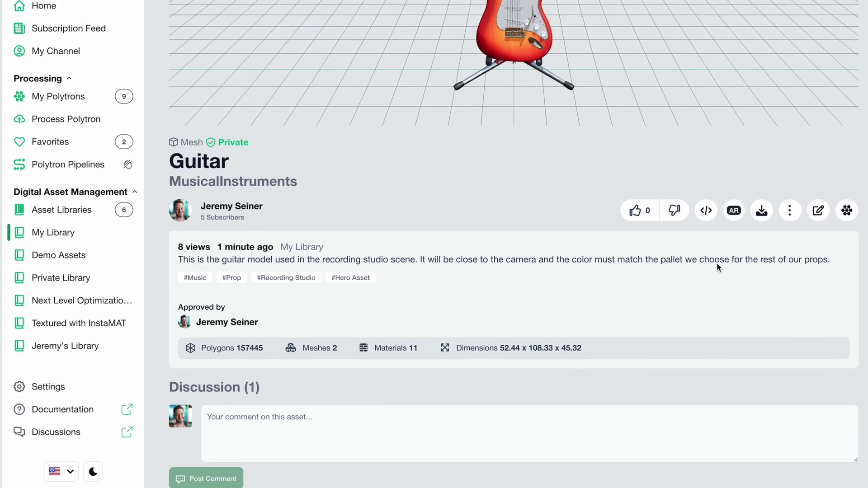
left_click(708, 211)
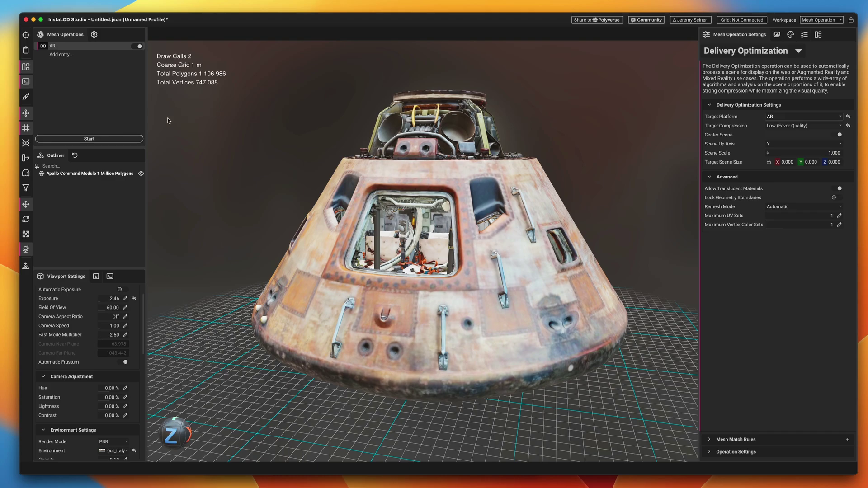
Run the AR Delivery Optimization on the Apollo Command Module in InstaLOD Studio and share the result to My Library
left_click(112, 140)
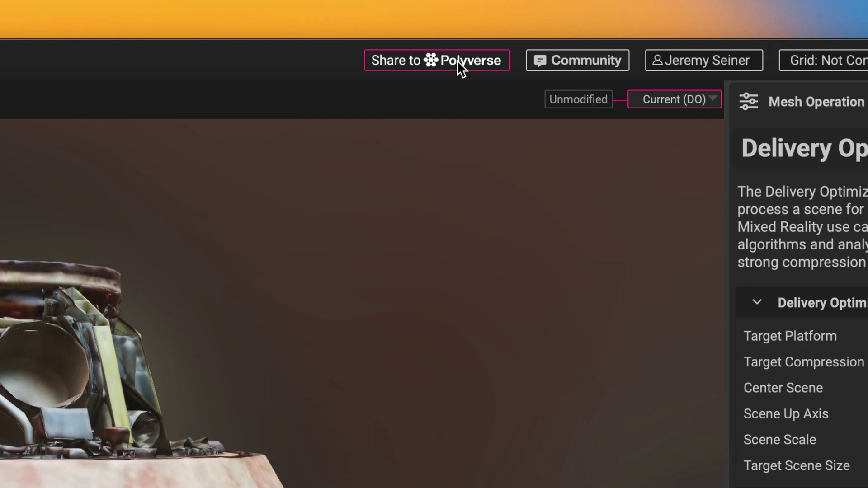
left_click(456, 61)
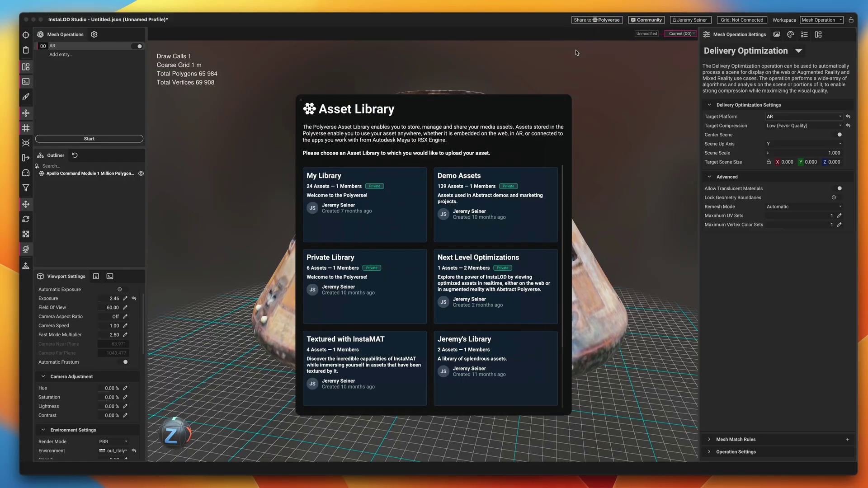
left_click(387, 196)
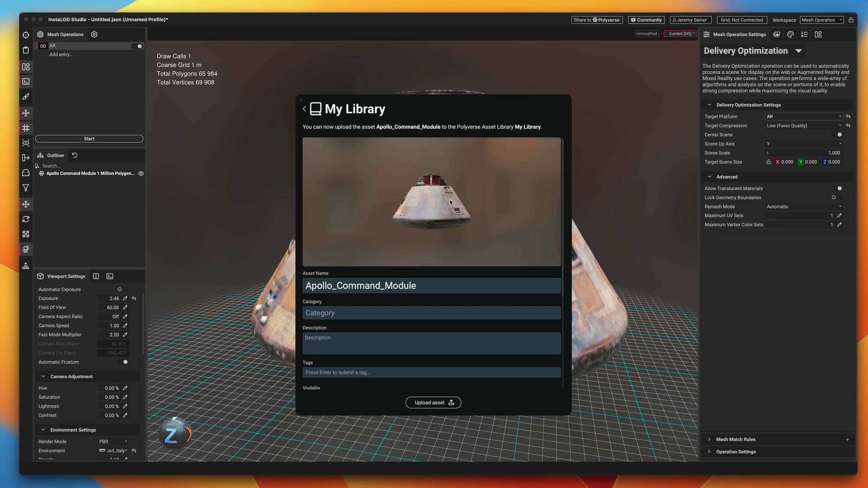
Name the asset "Apollo Command Module", with category "Props", description "This is out of this world!" and tag "space", and upload it
left_click(338, 288)
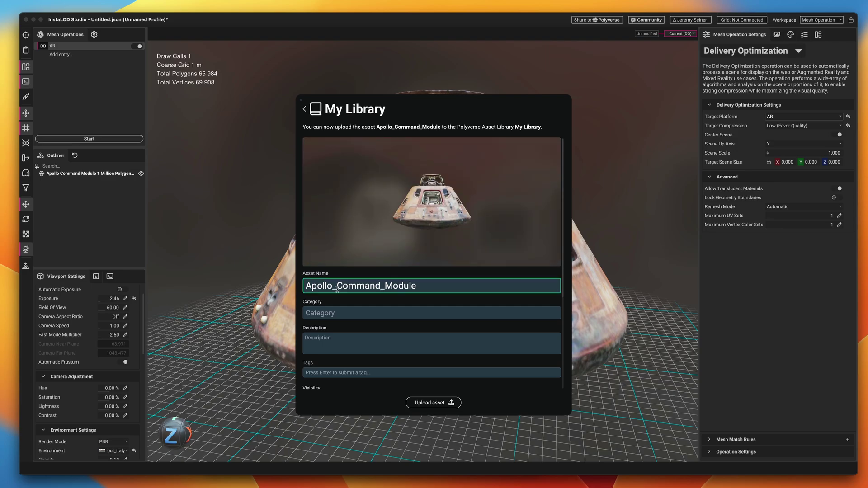
left_click(384, 313)
type("Props")
left_click(340, 340)
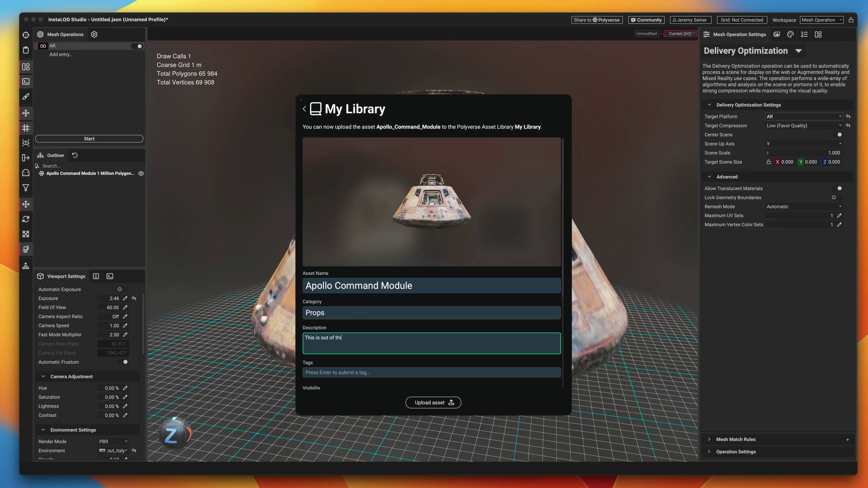
left_click(344, 372)
type("space")
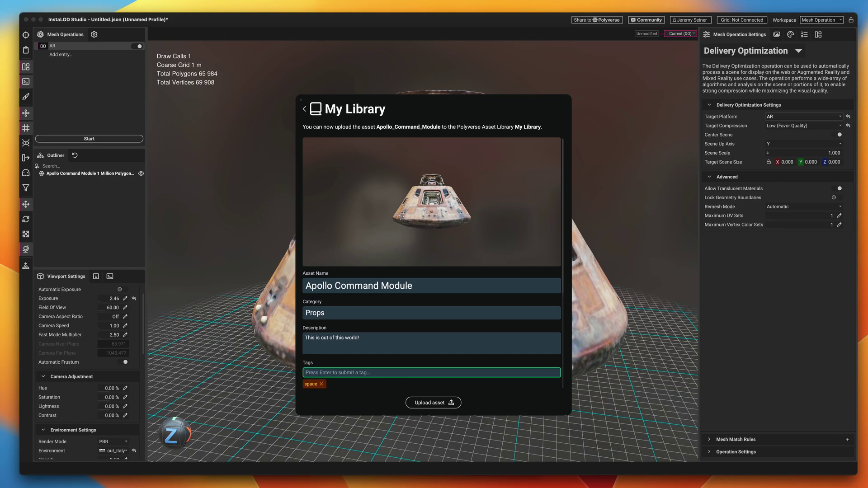
left_click(426, 406)
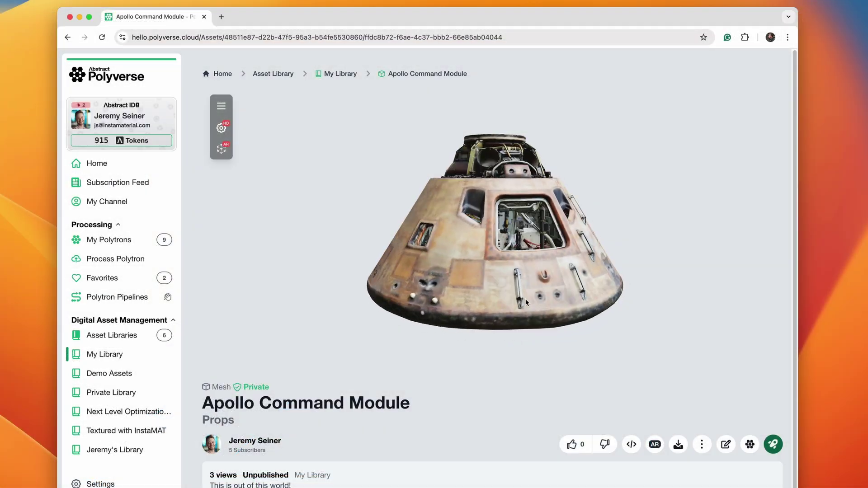
On the asset's Polyverse page, switch the Apollo Command Module's display quality to Low Quality and inspect the model from another angle
left_click_drag(525, 299, 476, 301)
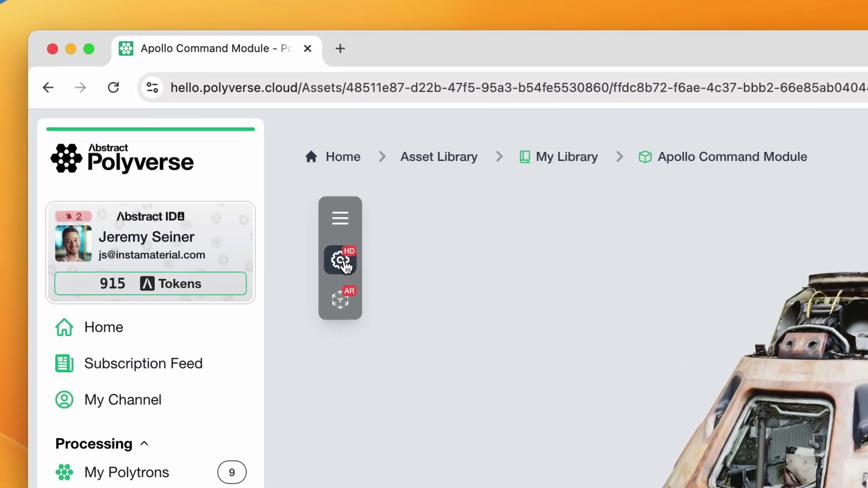
left_click(223, 129)
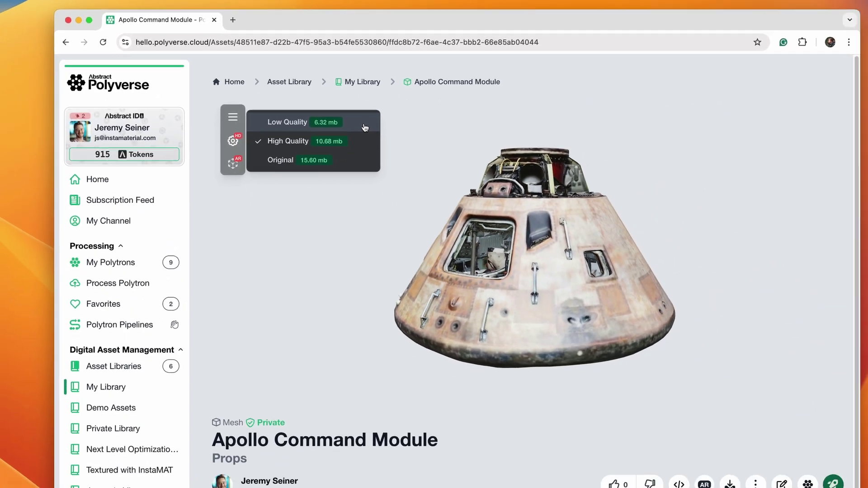
left_click(475, 183)
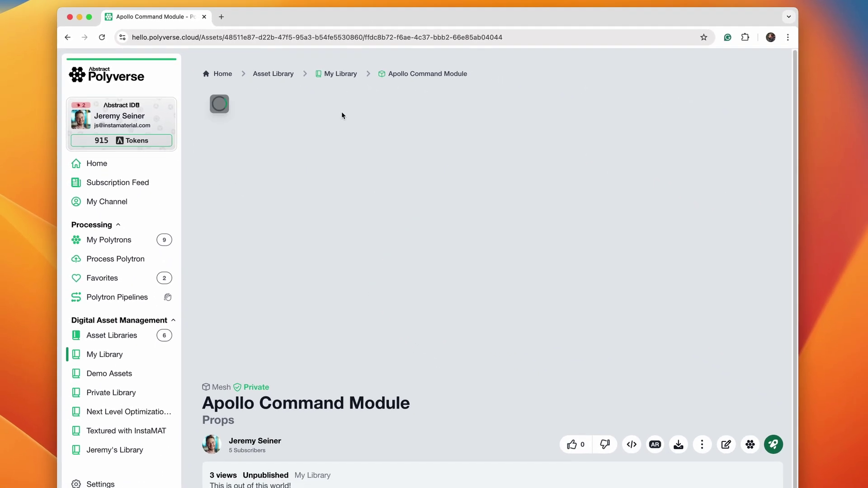
scroll(512, 249, "up", 5)
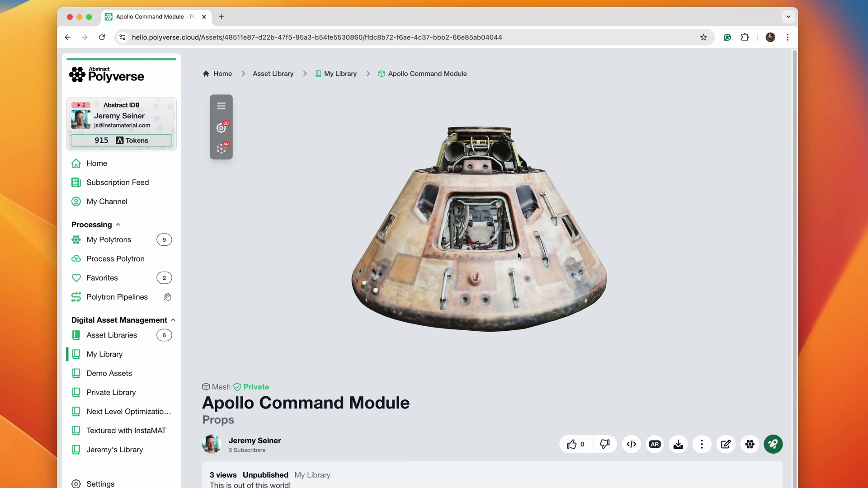
left_click_drag(526, 258, 505, 262)
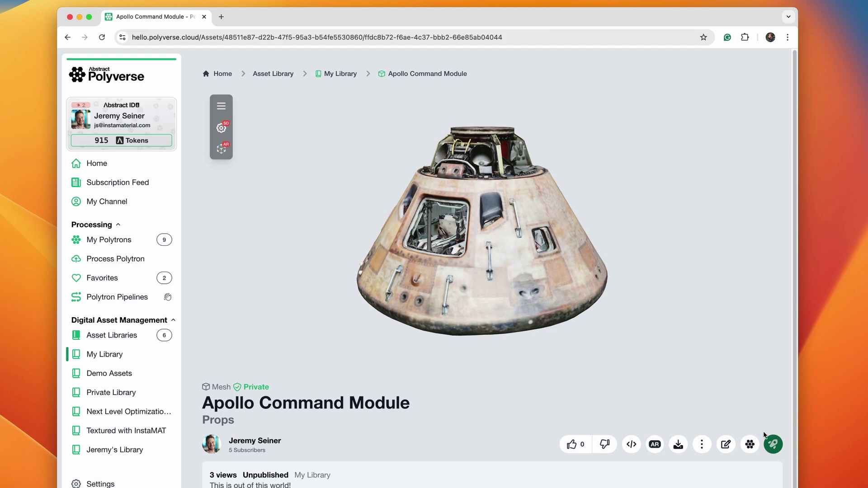
Publish the Apollo Command Module asset to its library and open its AR viewing option
left_click(773, 445)
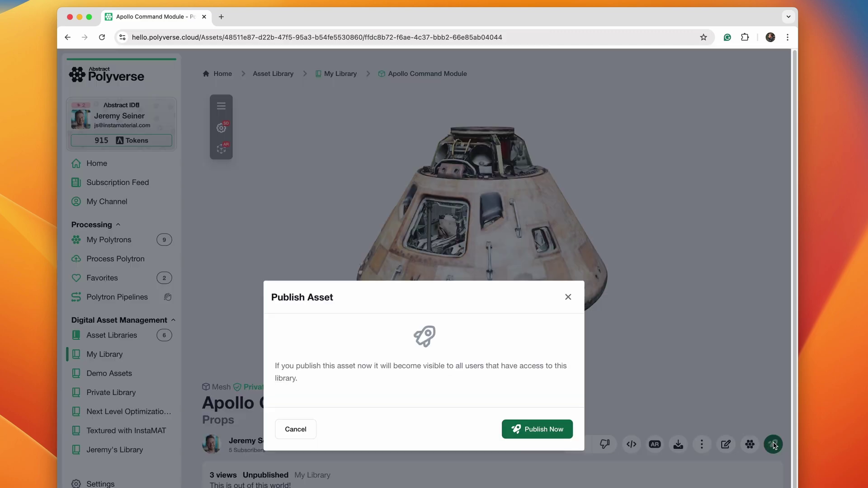
left_click(532, 428)
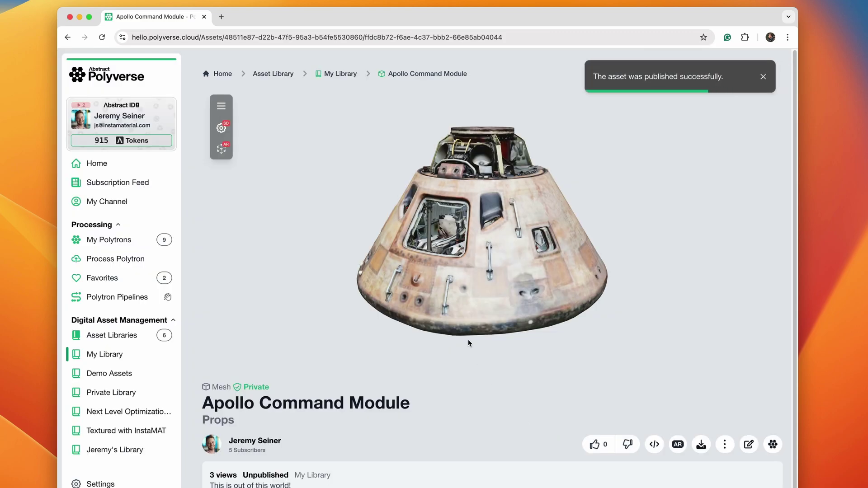
left_click_drag(462, 326, 512, 325)
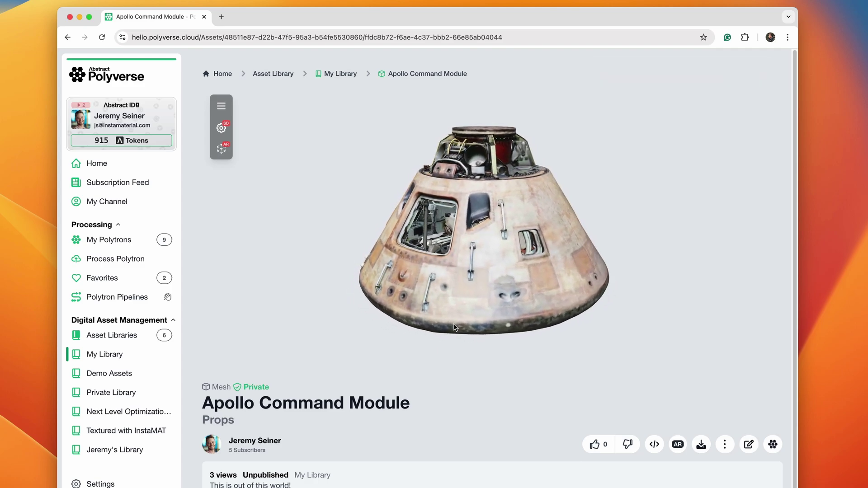
left_click(676, 444)
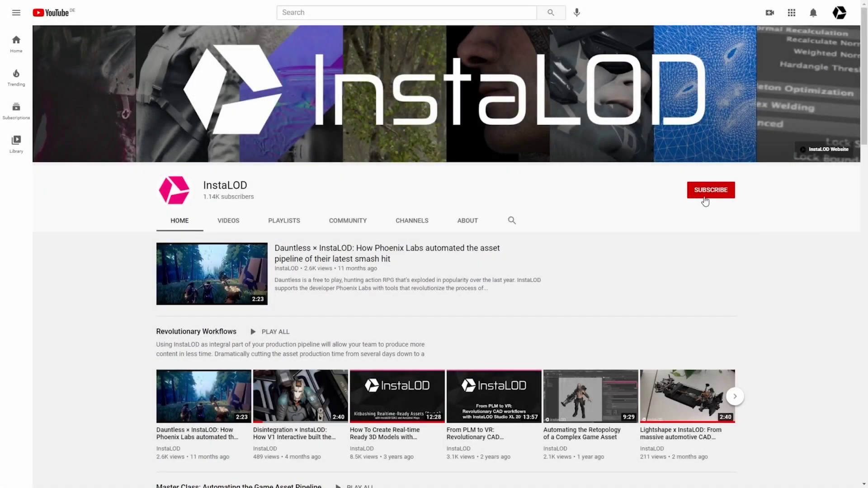
On YouTube, subscribe to the InstaLOD channel
left_click(705, 191)
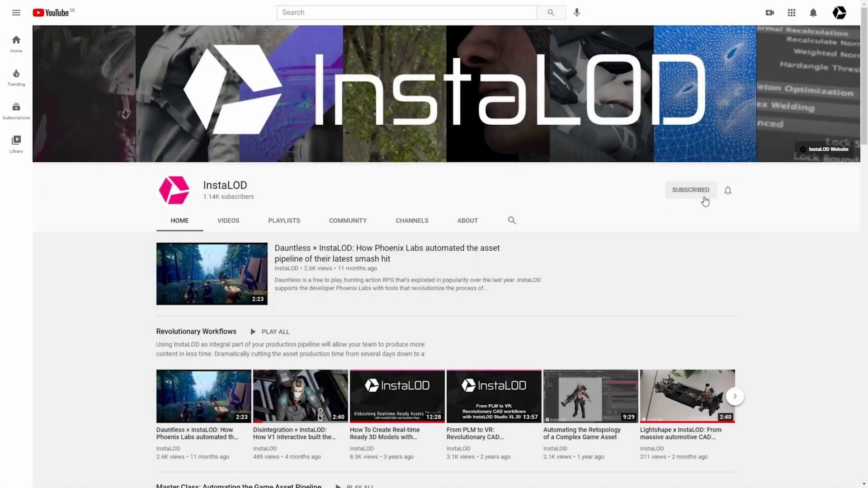